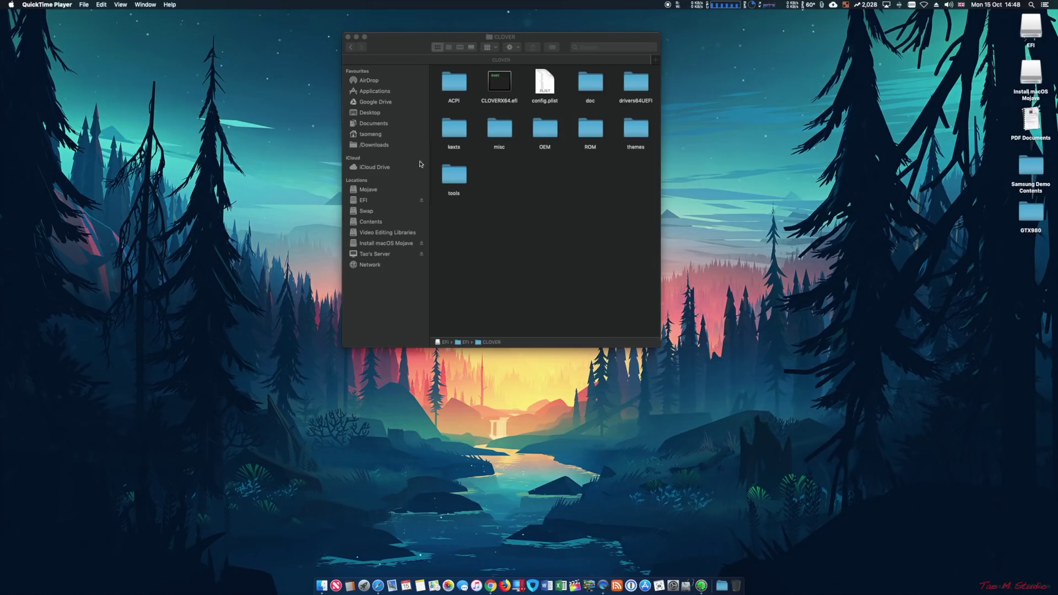
# - Open config.plist, leave its SMBIOS model at iMac18,1, and view the Graphics page (Inject Intel, RadeonDeInit)
pyautogui.click(544, 83)
pyautogui.doubleClick(544, 82)
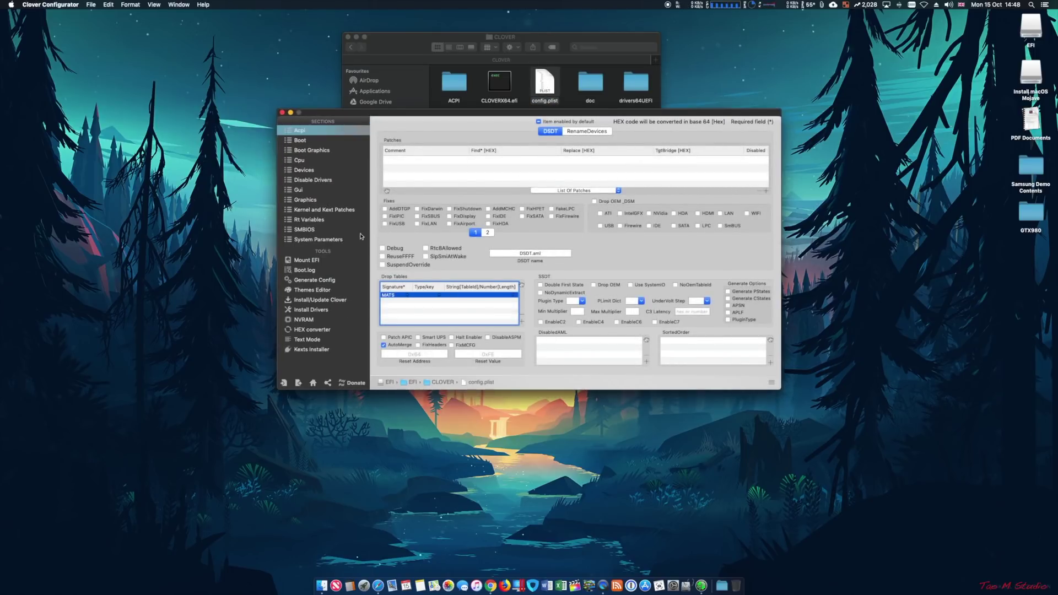
pyautogui.click(319, 229)
pyautogui.moveTo(423, 151); pyautogui.dragTo(392, 150)
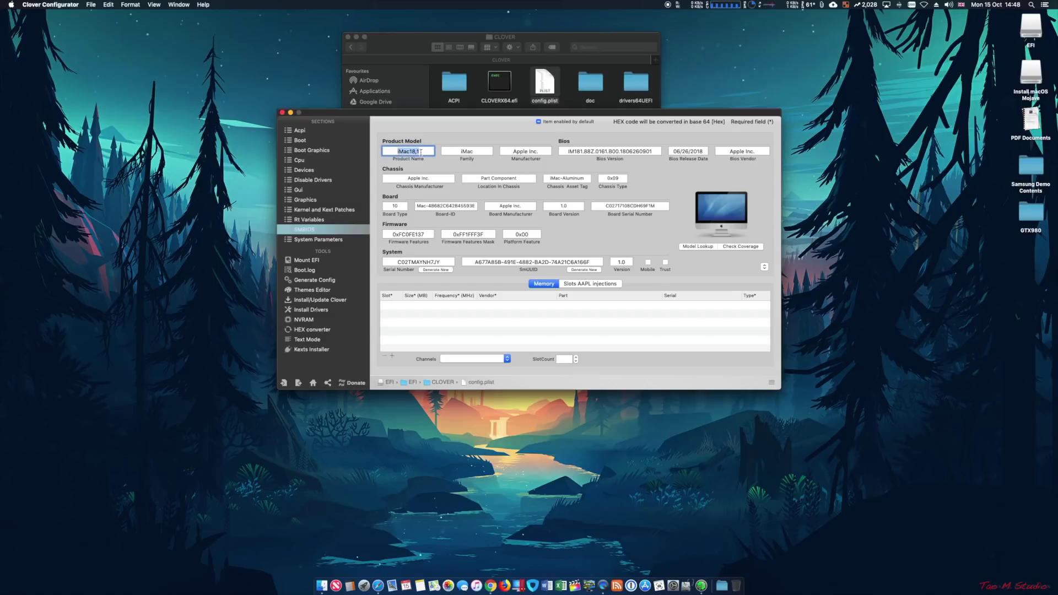
pyautogui.click(764, 267)
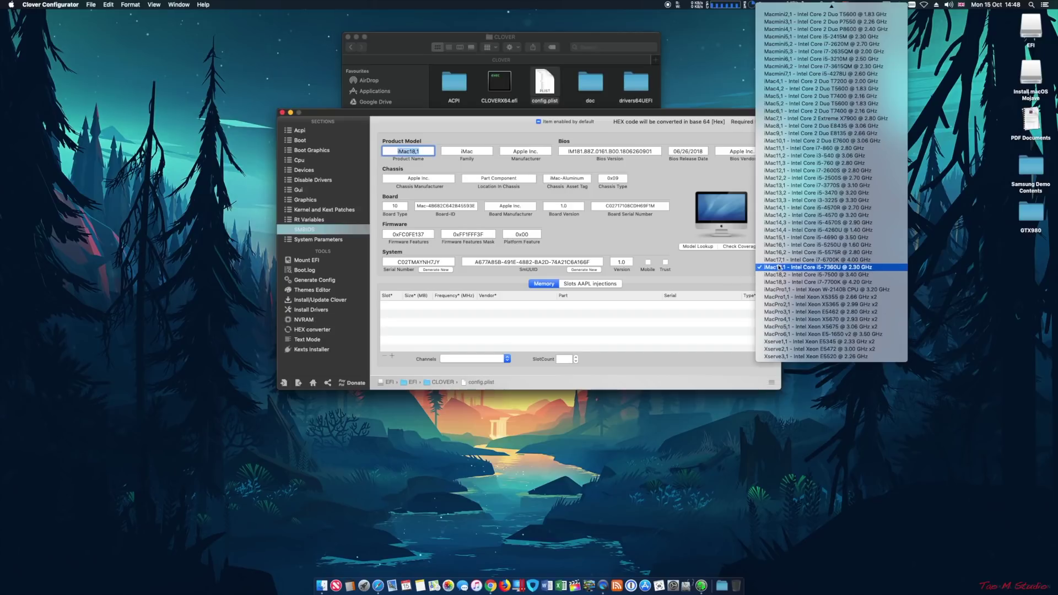
pyautogui.click(744, 272)
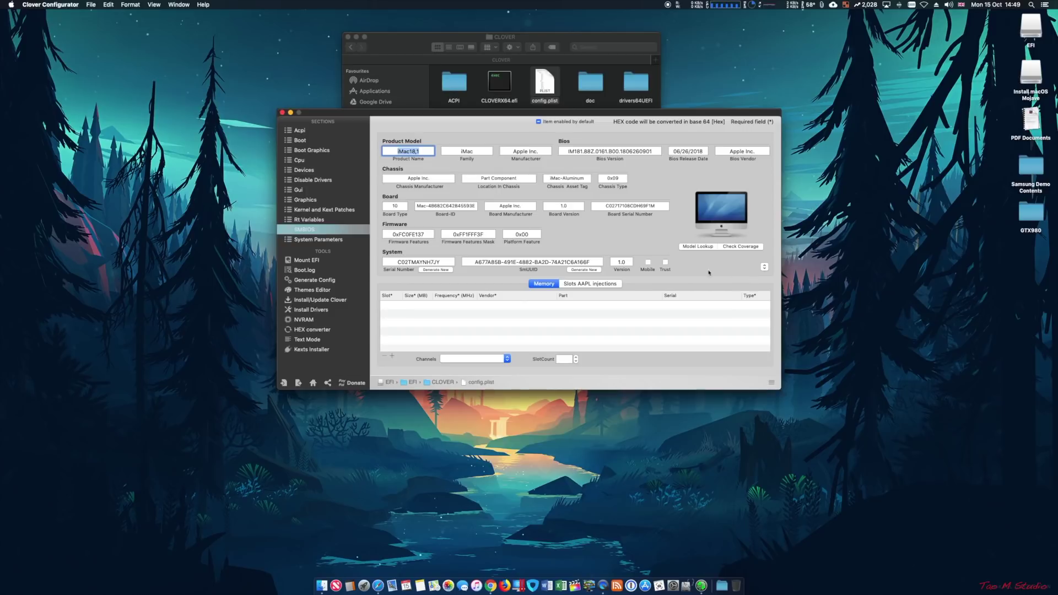
pyautogui.click(316, 201)
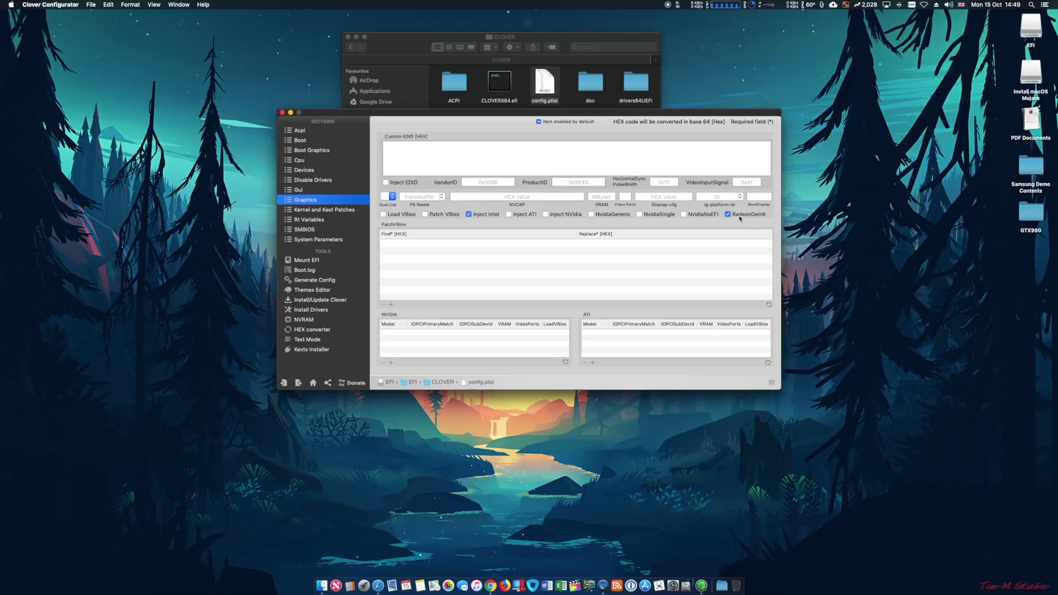
# - Display config.plist's Boot settings page before restarting into the Clover boot menu
pyautogui.click(306, 141)
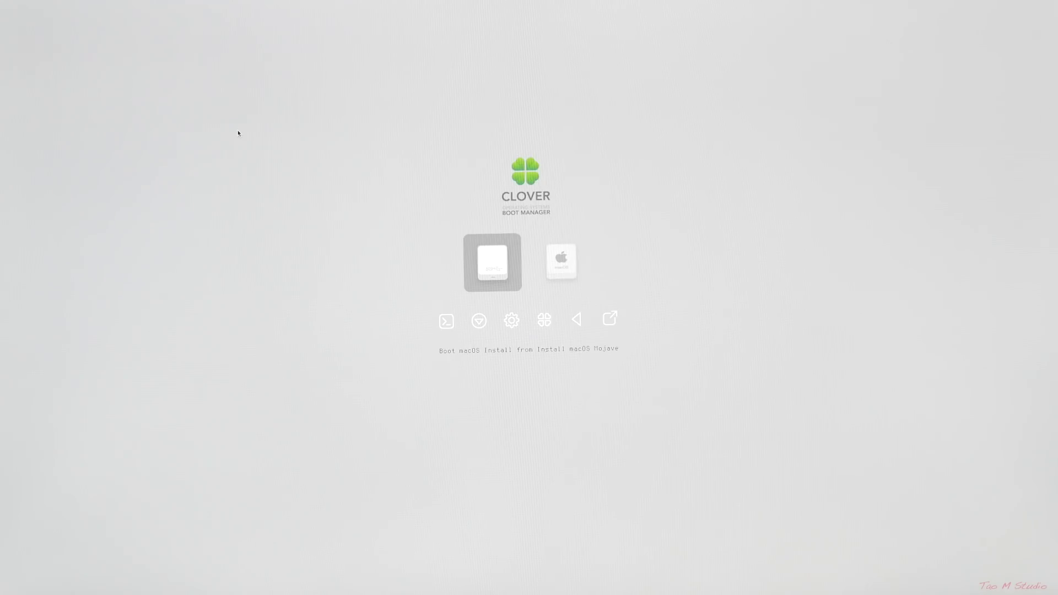
# - In the Clover boot menu, boot 'Boot macOS from Mojave' rather than the macOS Install entry
pyautogui.press('Right')
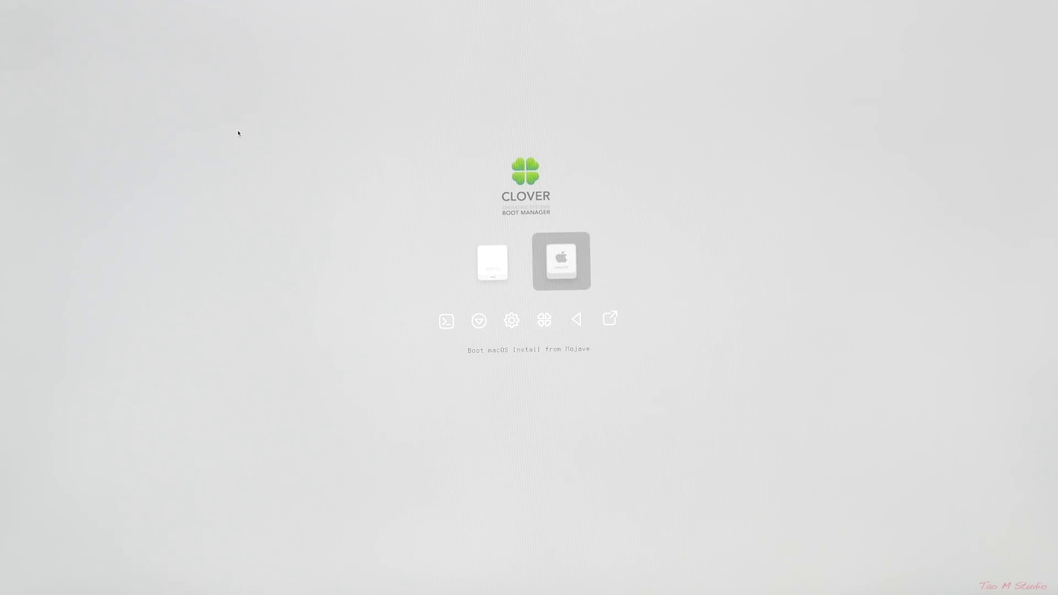
pyautogui.press('Return')
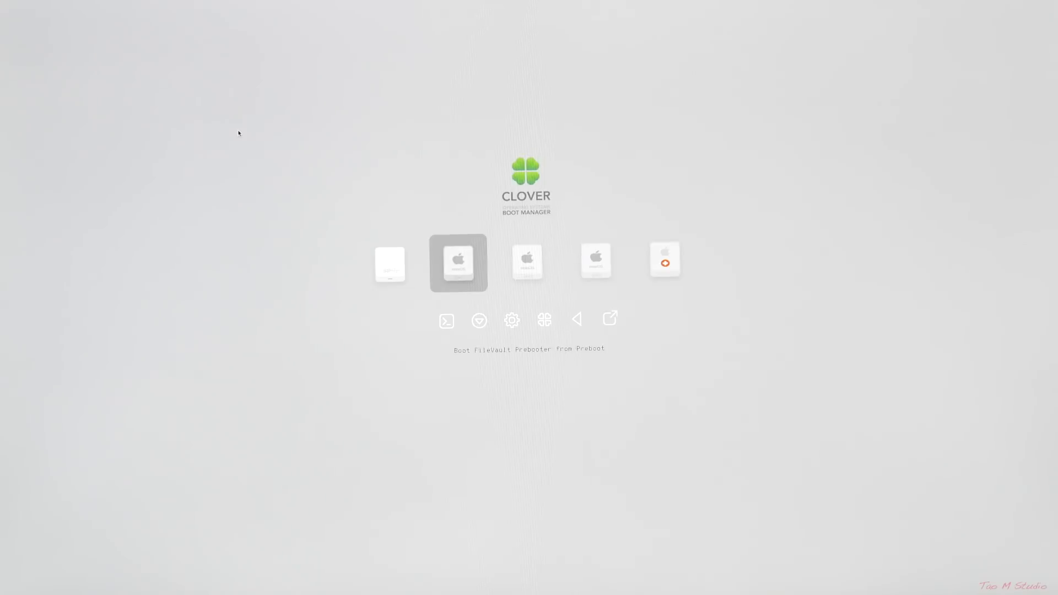
pyautogui.press('Right')
pyautogui.press('Right')
pyautogui.press('Return')
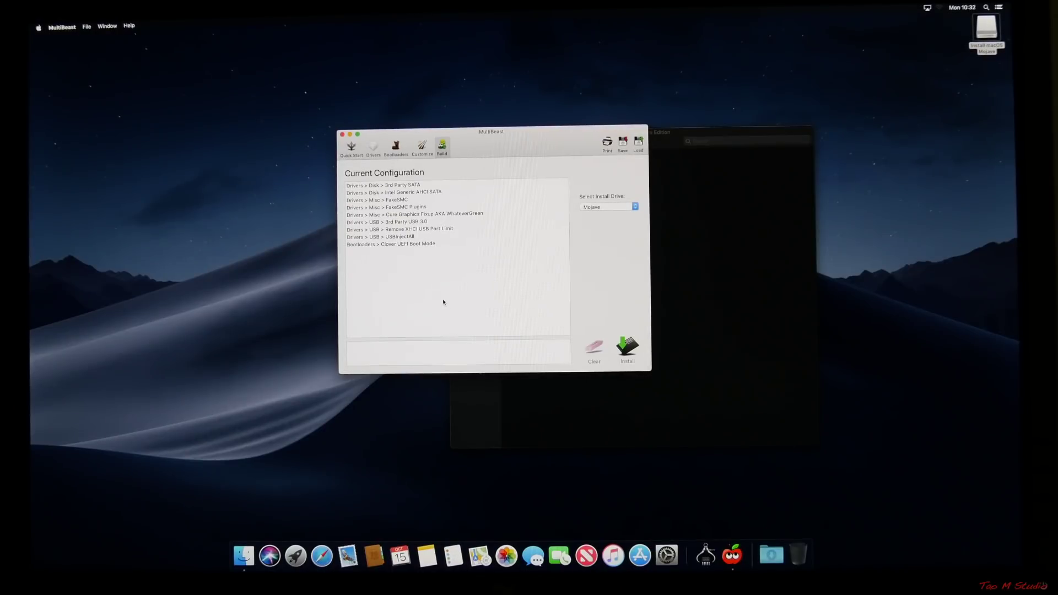
# - Install the chosen kexts and Clover UEFI Boot Mode onto the Mojave drive with MultiBeast
pyautogui.click(627, 347)
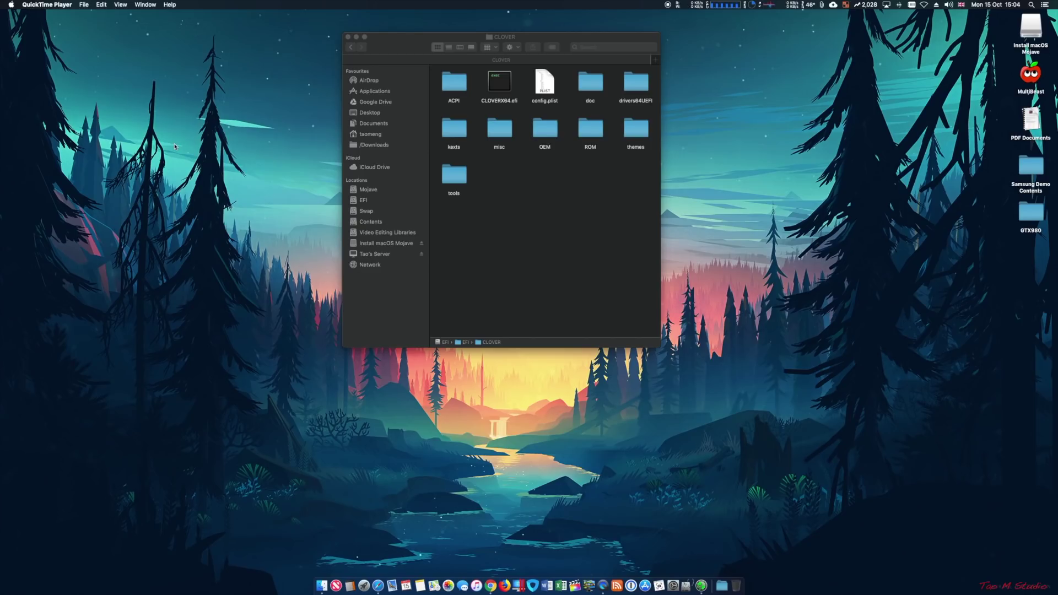
# - Open the EFI config.plist and confirm the SMBIOS product name is iMac18,3
pyautogui.doubleClick(541, 88)
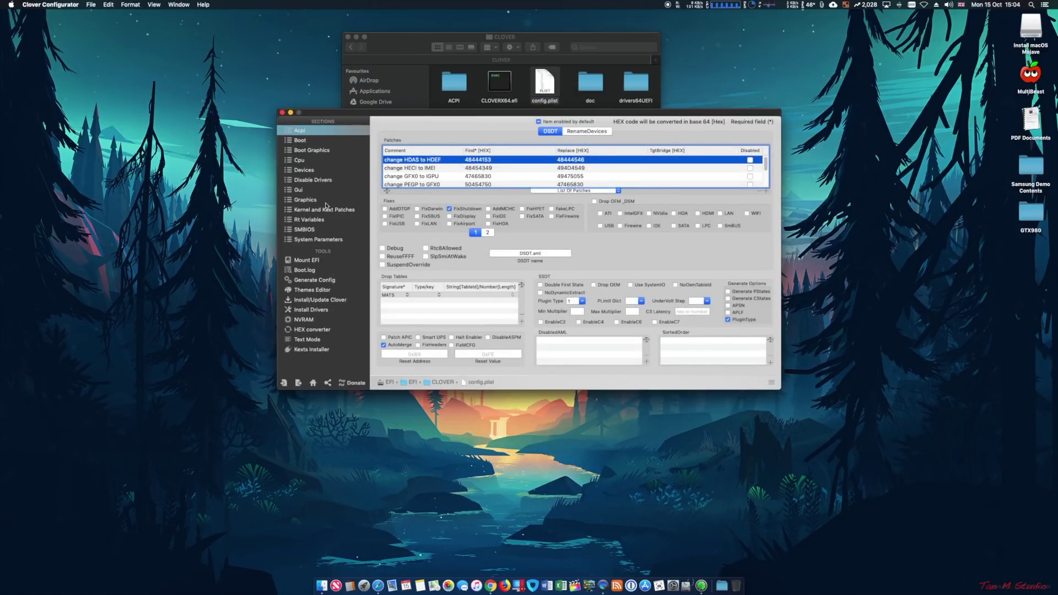
pyautogui.click(310, 230)
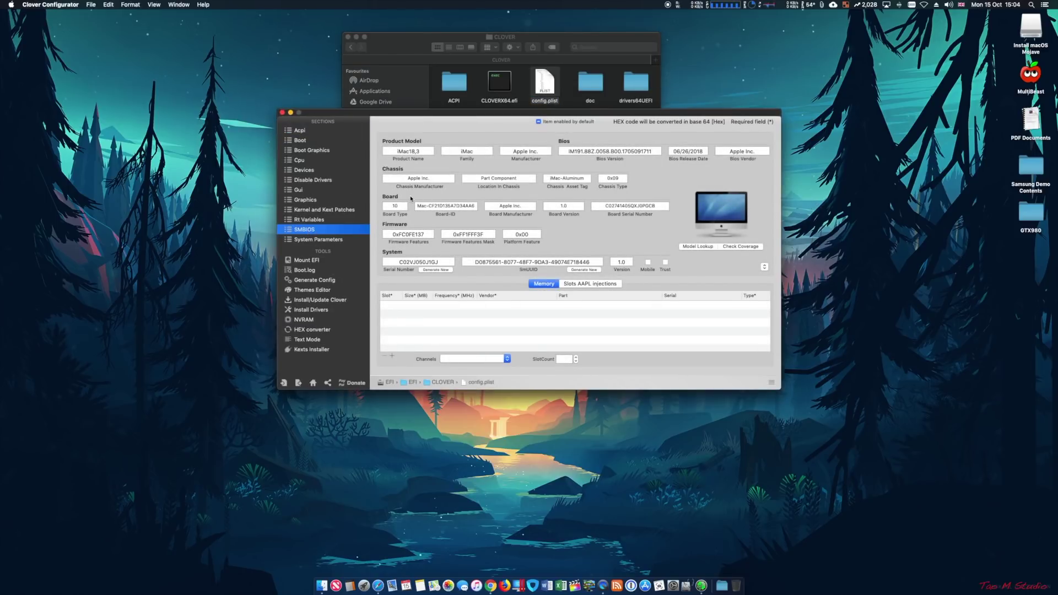
pyautogui.moveTo(420, 151); pyautogui.dragTo(396, 151)
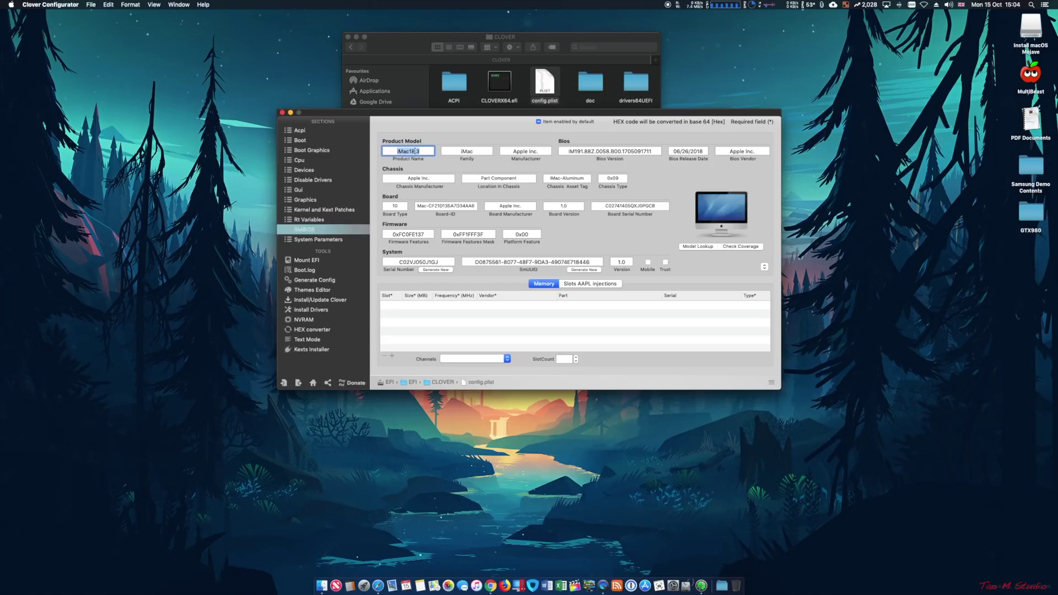
pyautogui.click(761, 266)
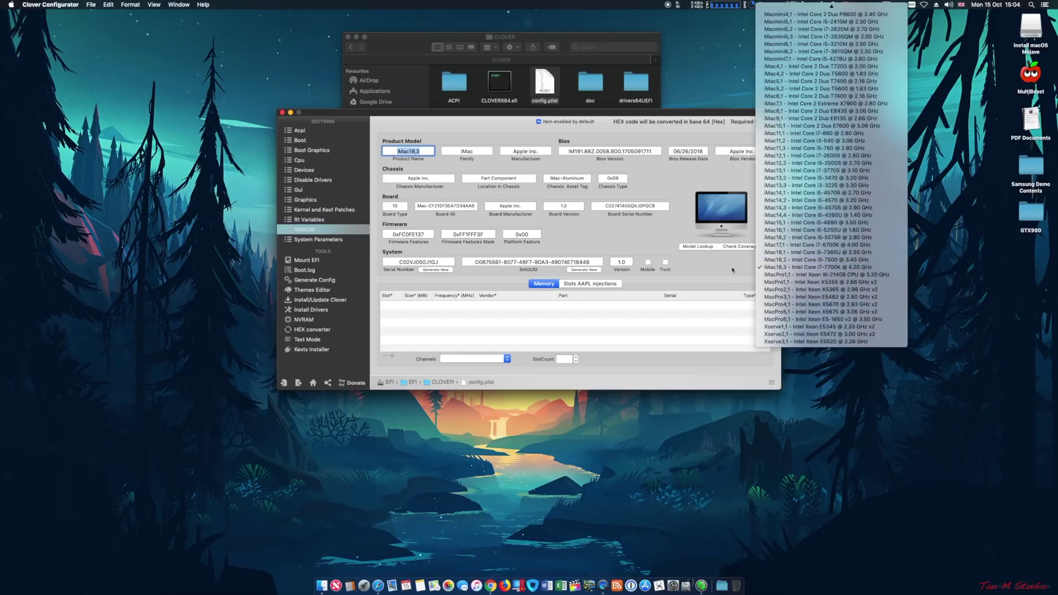
pyautogui.press('Escape')
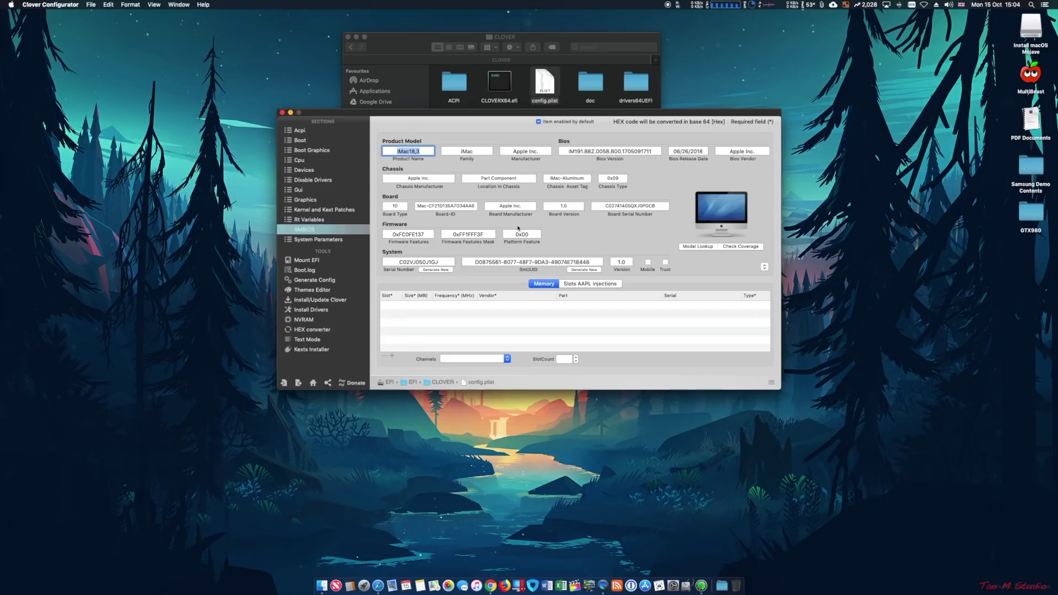
# - Inspect the iMac18,3 Board-ID and Bios Version values on the SMBIOS page
pyautogui.click(465, 208)
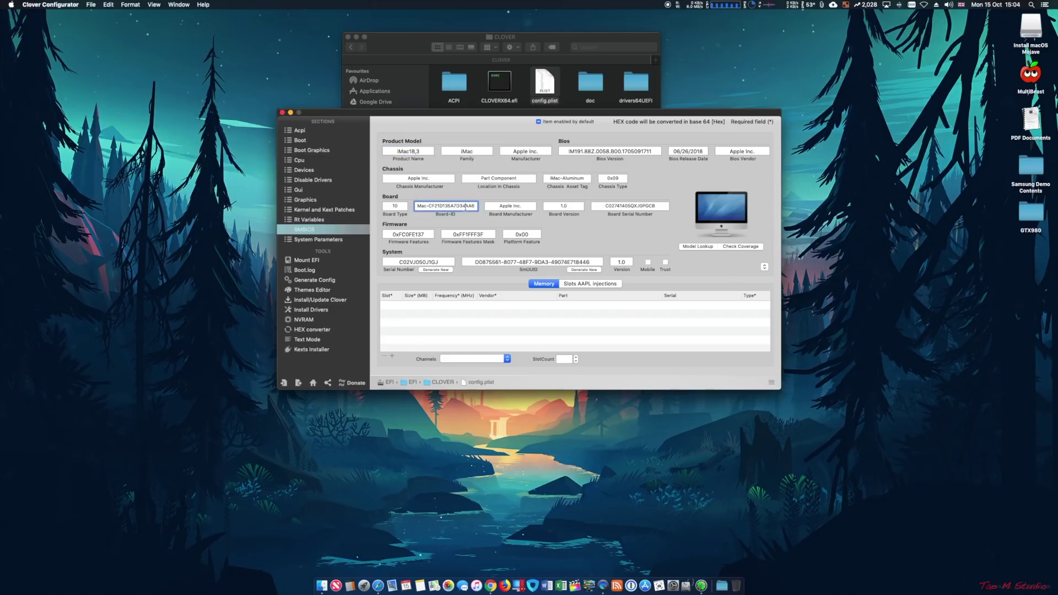
pyautogui.click(618, 152)
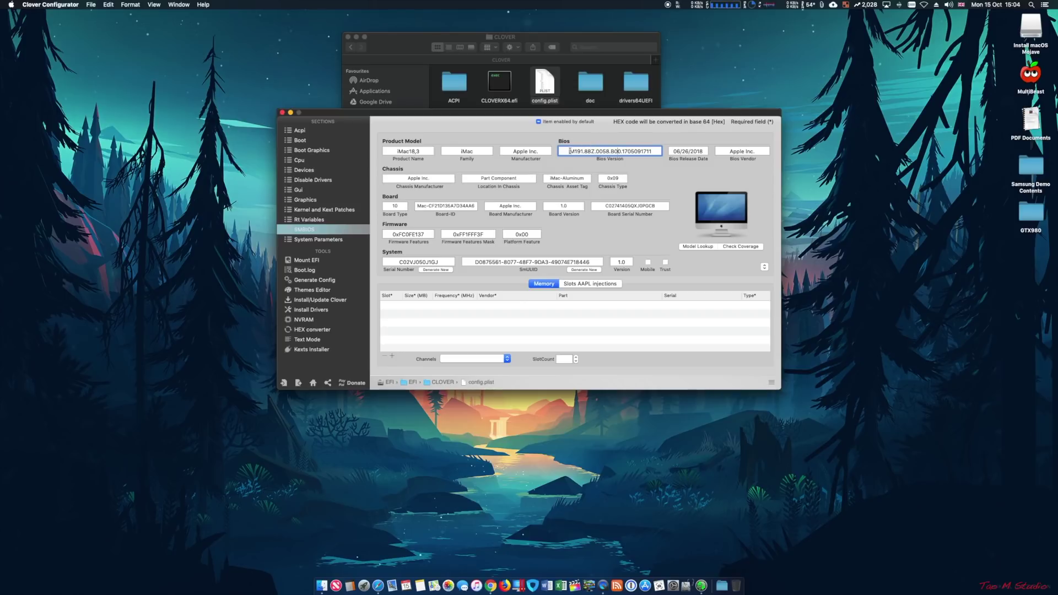
pyautogui.moveTo(567, 151); pyautogui.dragTo(655, 150)
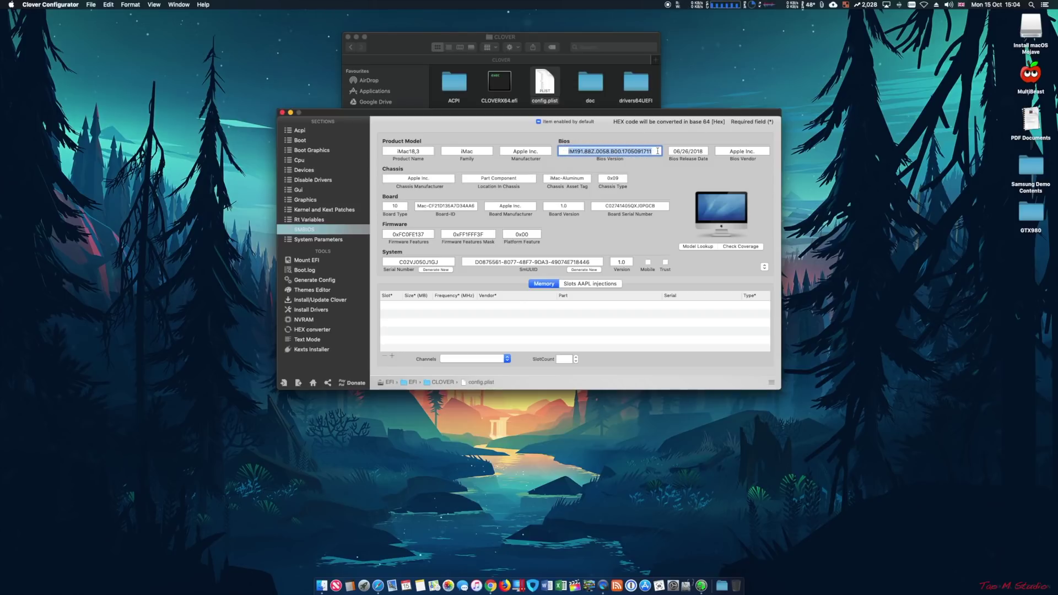
pyautogui.click(475, 206)
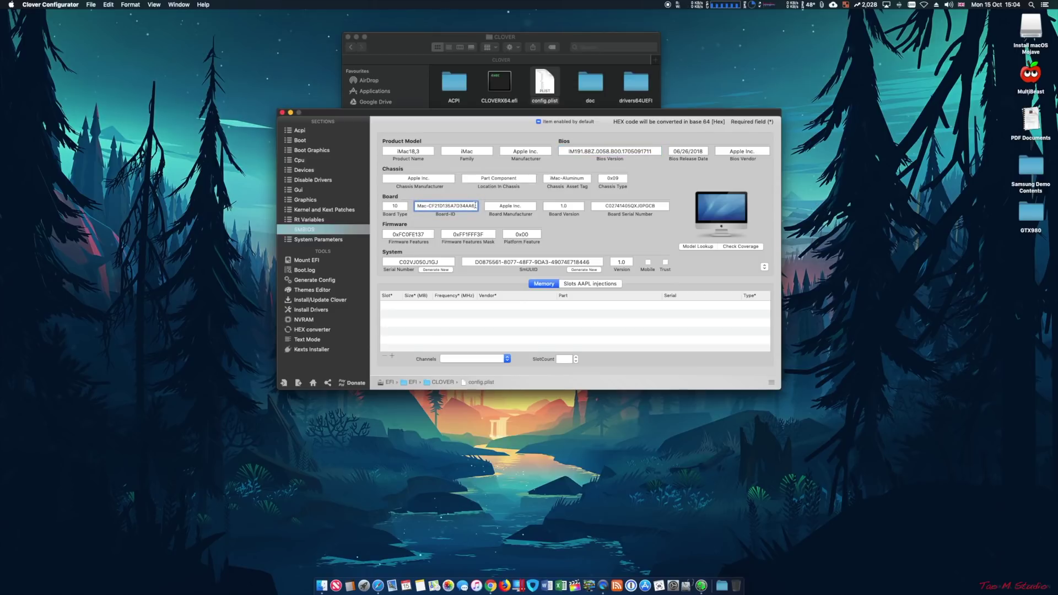
pyautogui.moveTo(475, 206); pyautogui.dragTo(416, 206)
pyautogui.click(659, 151)
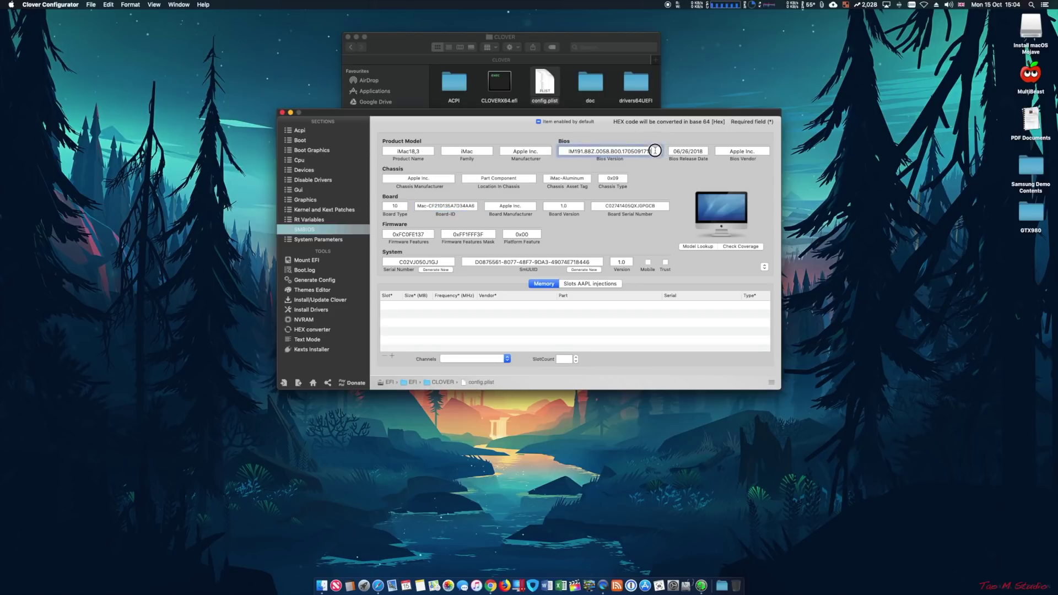
pyautogui.moveTo(650, 150); pyautogui.dragTo(570, 148)
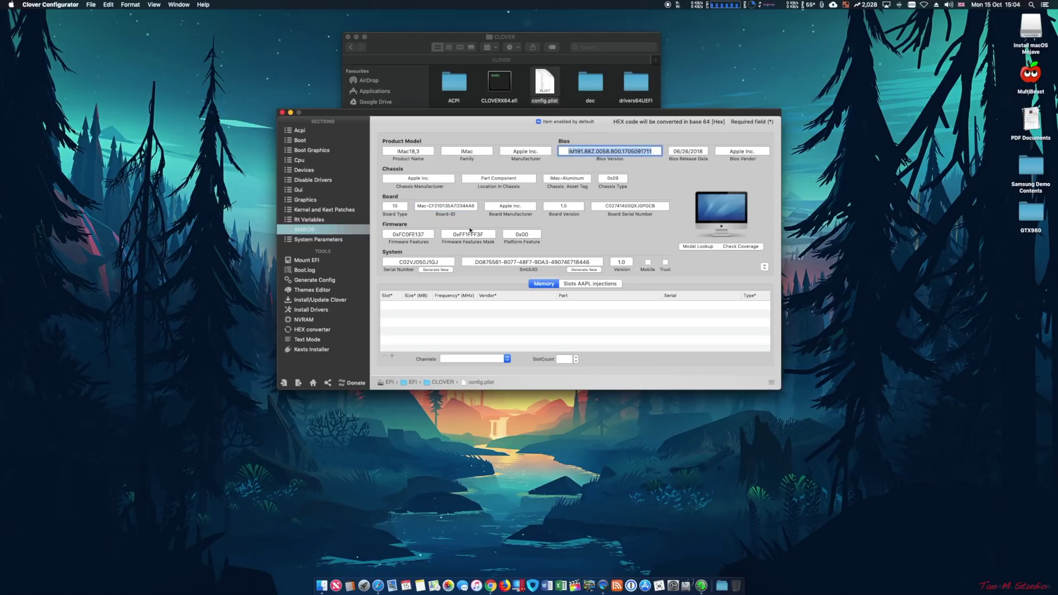
pyautogui.click(463, 206)
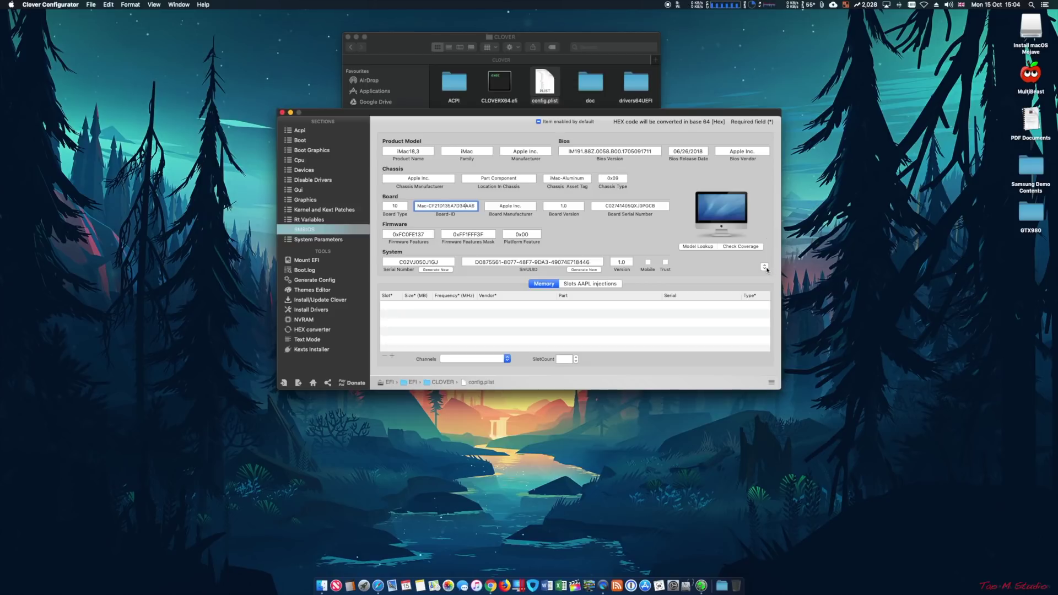
# - Verify Inject Intel with ig-platform-id 0x59120003 on Graphics, then show the Boot page
pyautogui.click(317, 201)
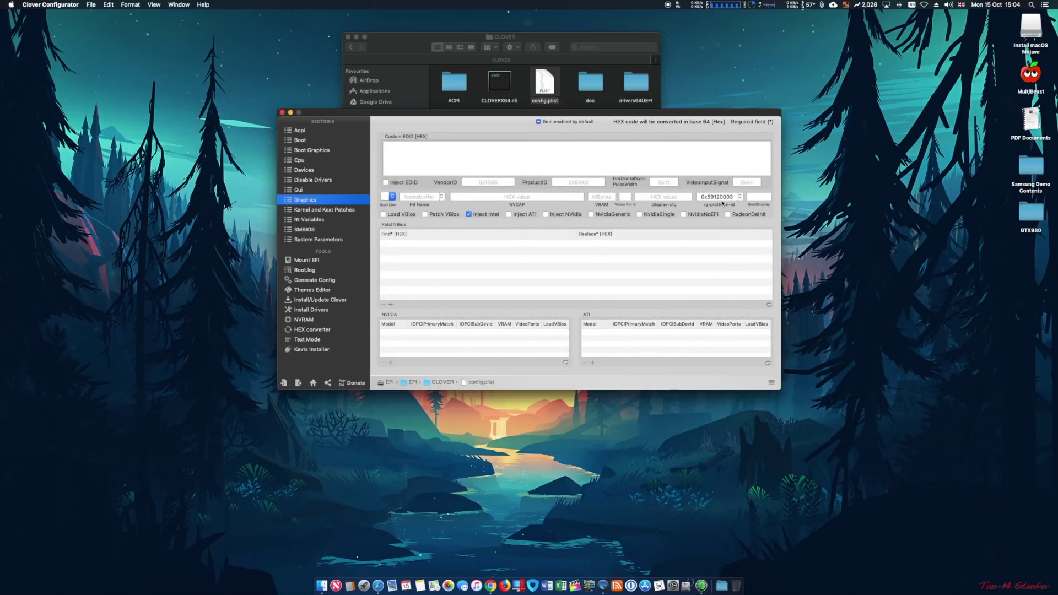
pyautogui.moveTo(736, 196); pyautogui.dragTo(701, 197)
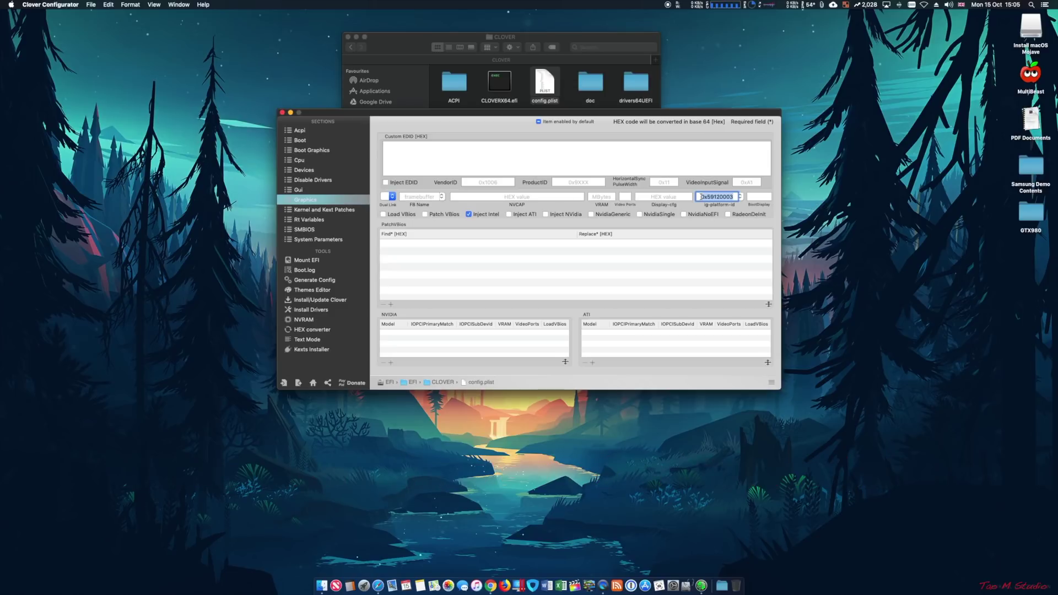
pyautogui.click(300, 141)
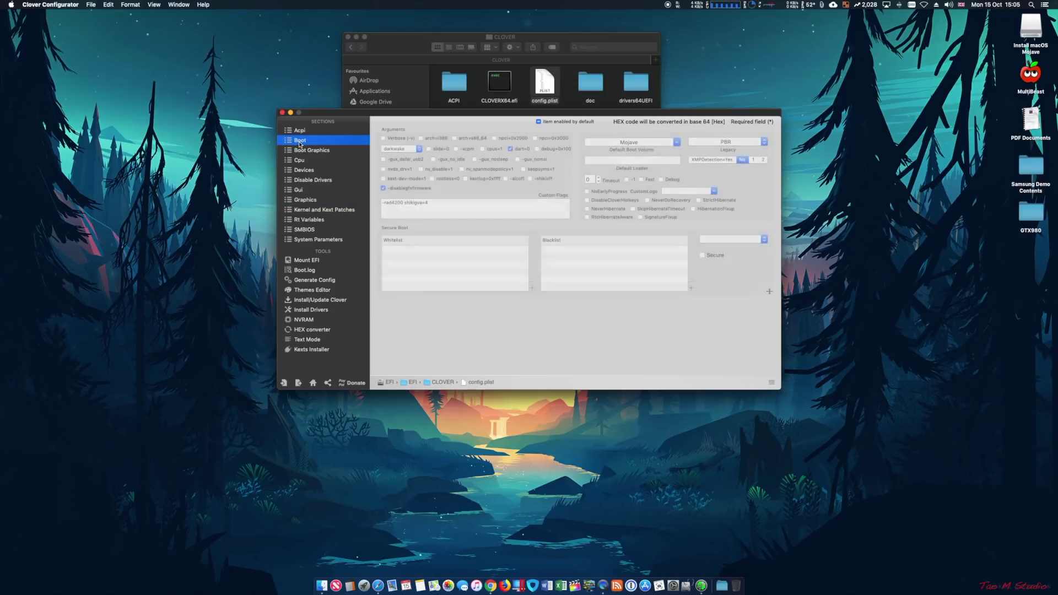
# - Review the Custom Flags '-rad4200 shikigva=4' and close the config.plist window
pyautogui.tripleClick(418, 203)
pyautogui.click(449, 206)
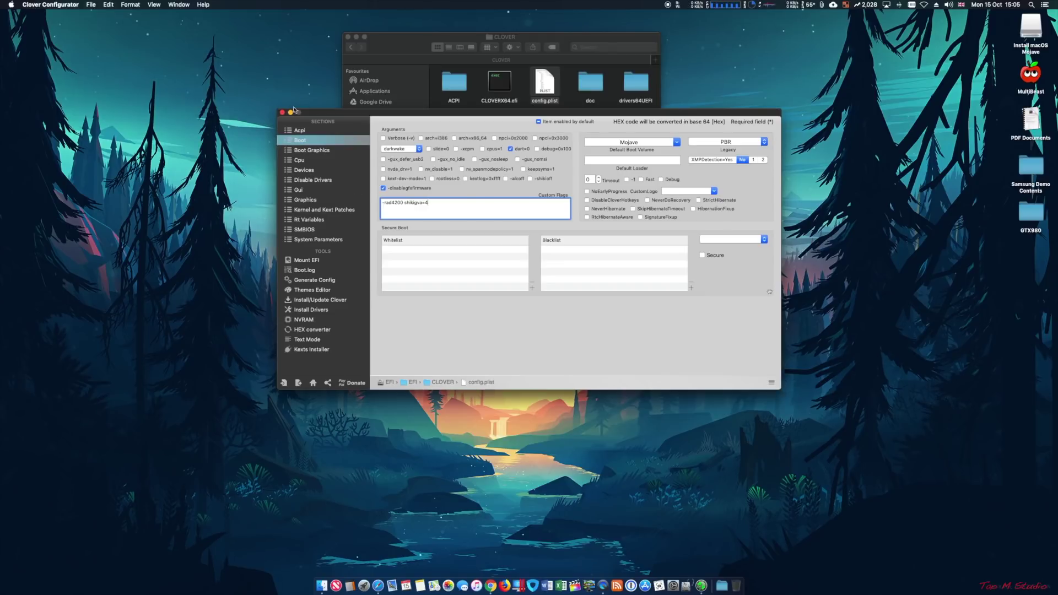
pyautogui.click(282, 112)
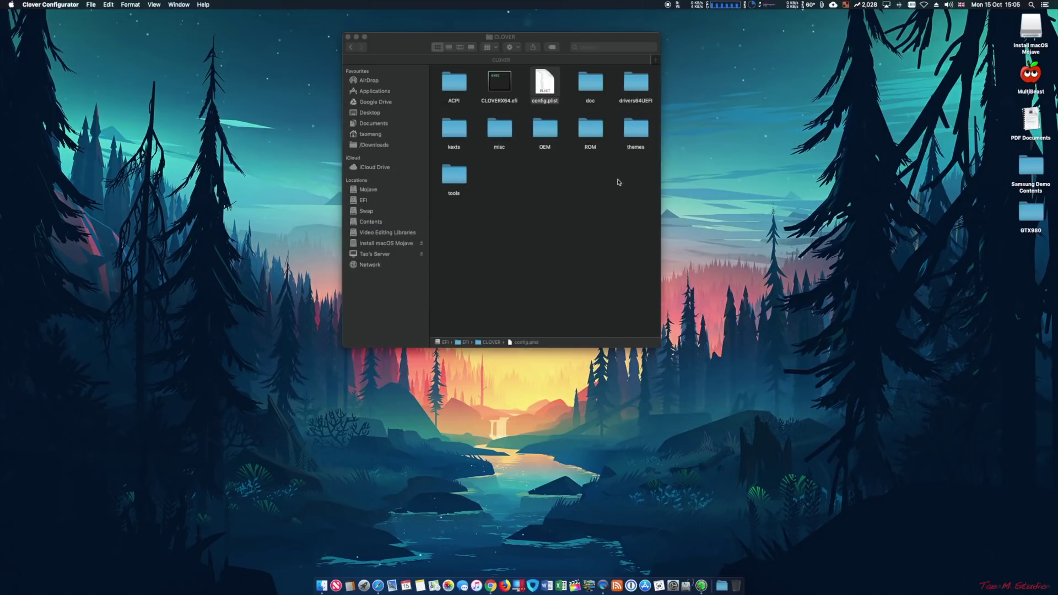
# - Launch MultiBeast from the desktop and expand Realtek ALCxxx under Drivers > Audio
pyautogui.click(1031, 76)
pyautogui.doubleClick(1030, 76)
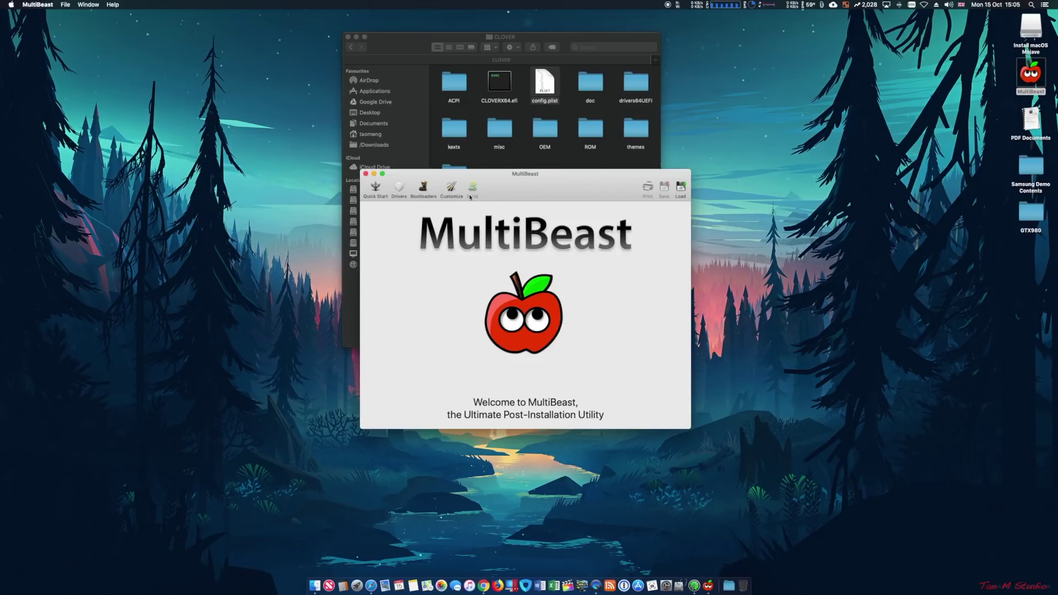
pyautogui.click(399, 189)
pyautogui.click(440, 222)
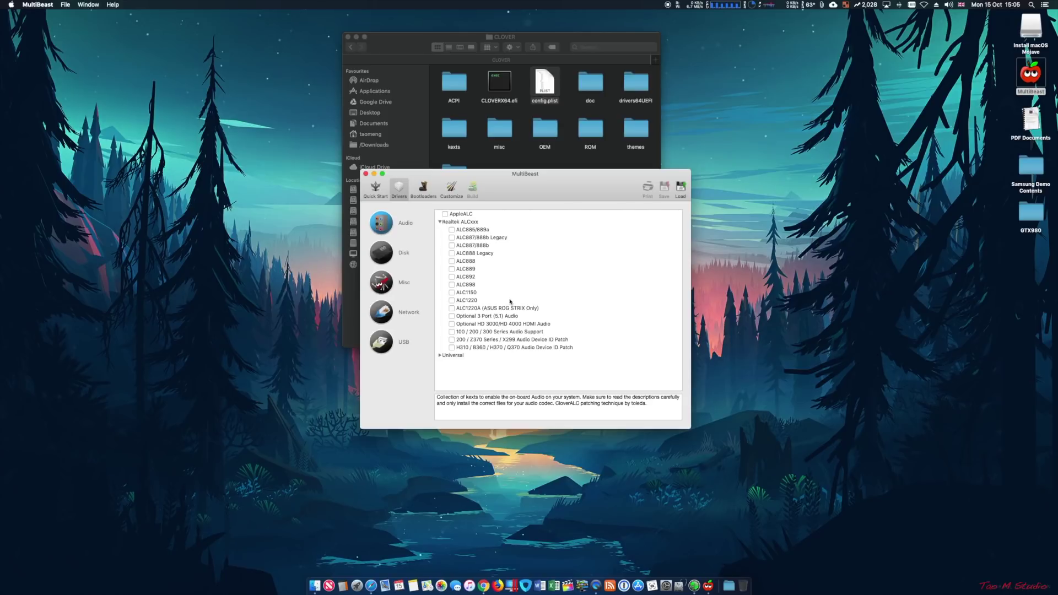